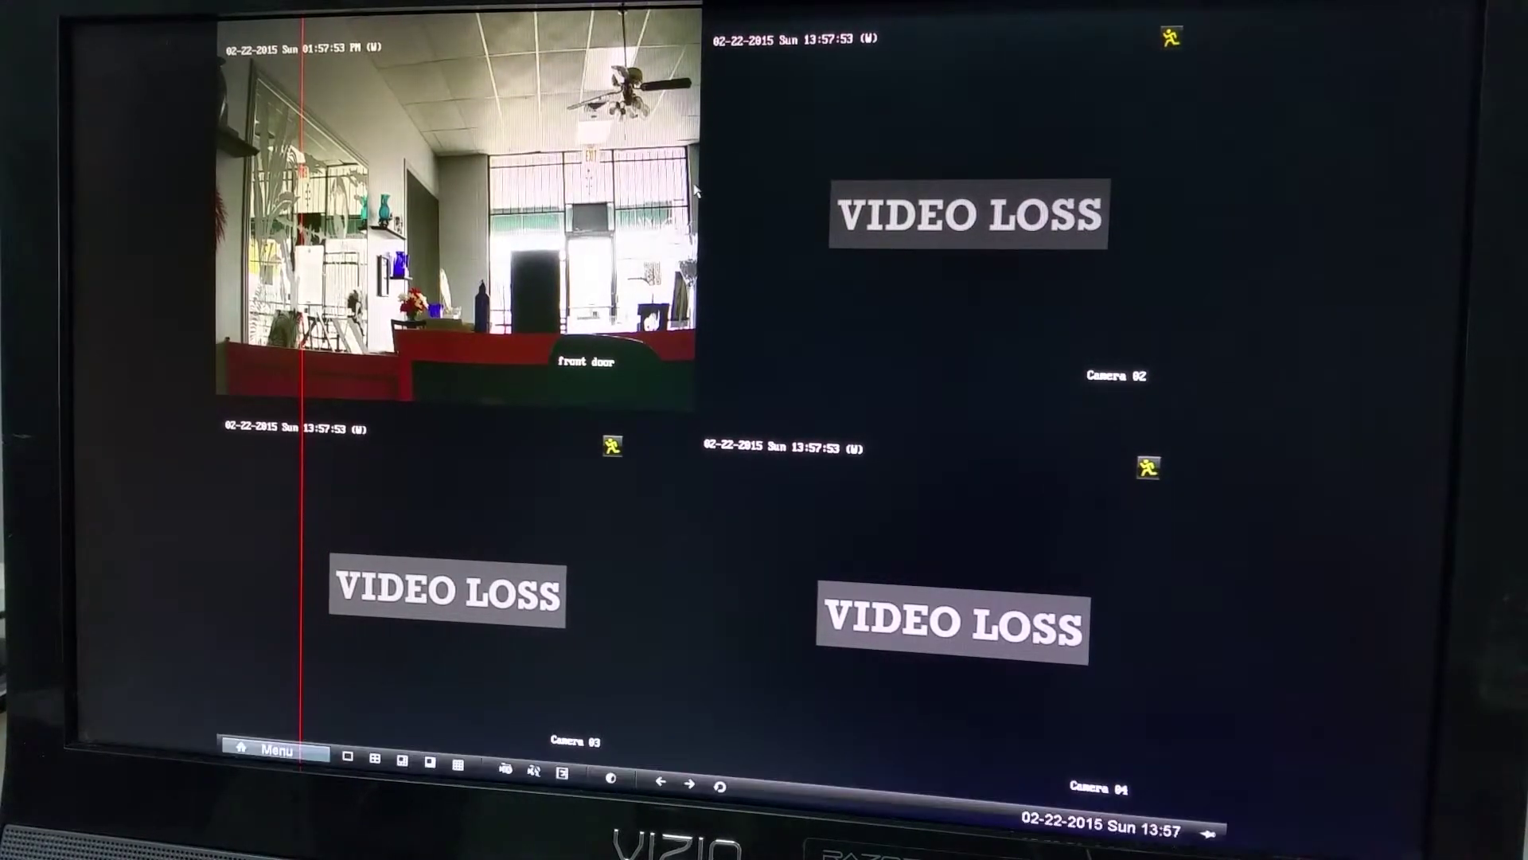
Bring up the recorder's Network configuration and switch to its DDNS settings
left_click(281, 750)
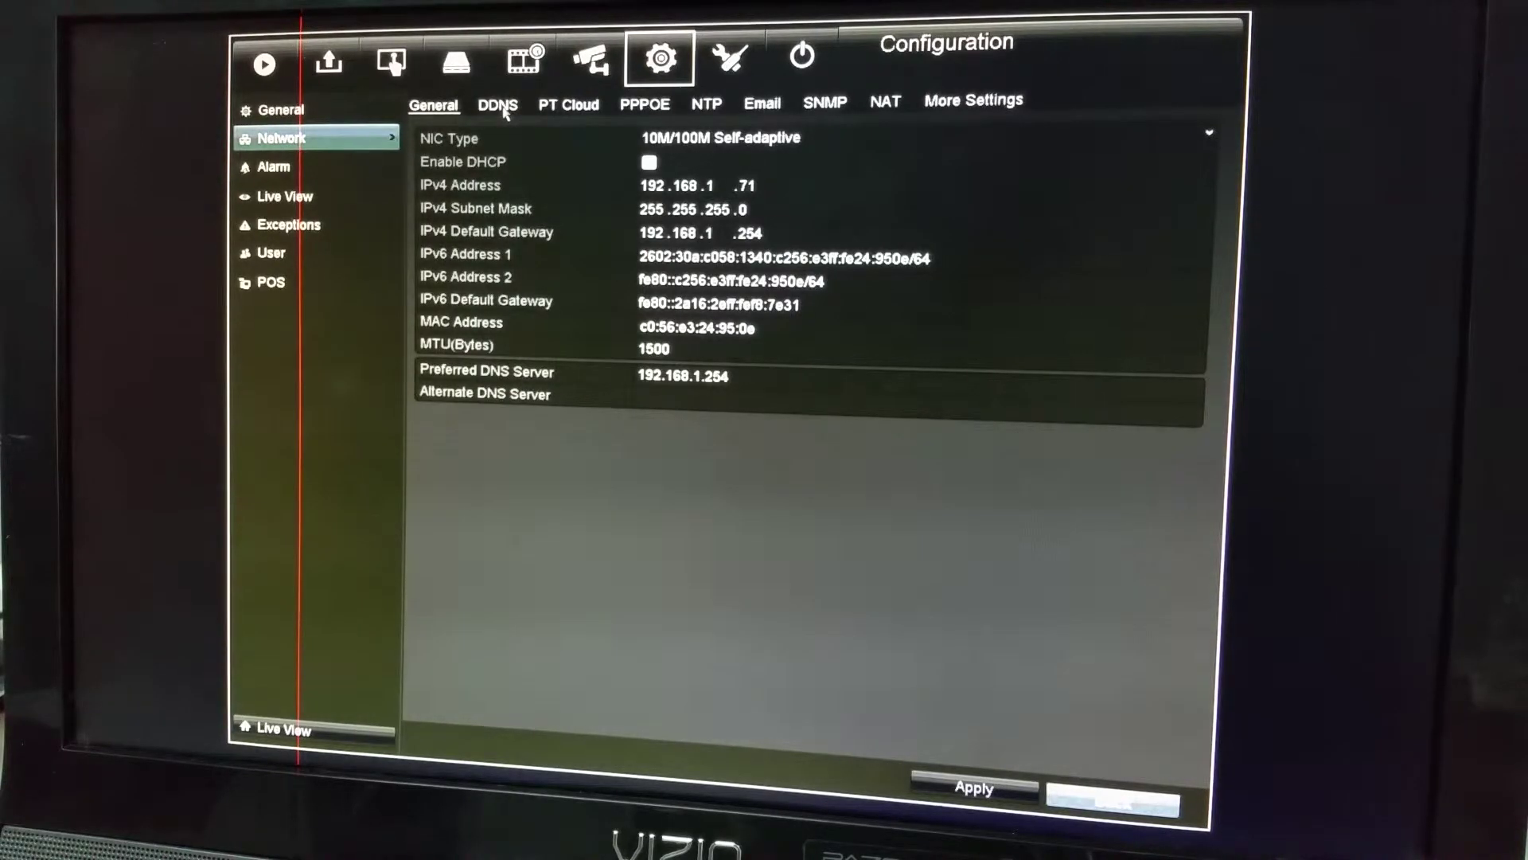
left_click(499, 107)
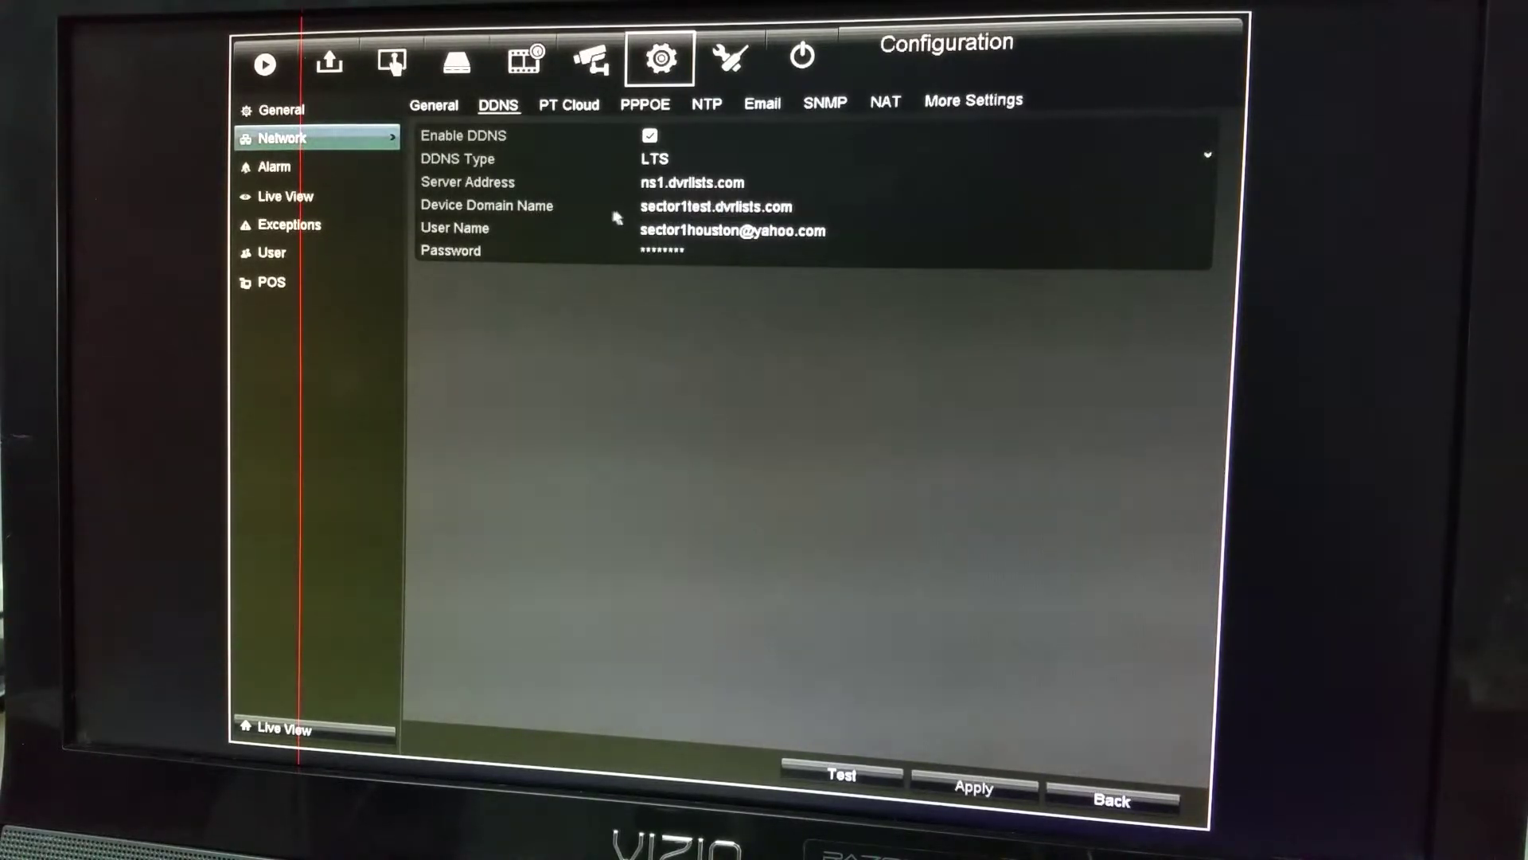
Open the Device Domain Name field reading sector1test.dvrlists.com for editing
left_click(710, 211)
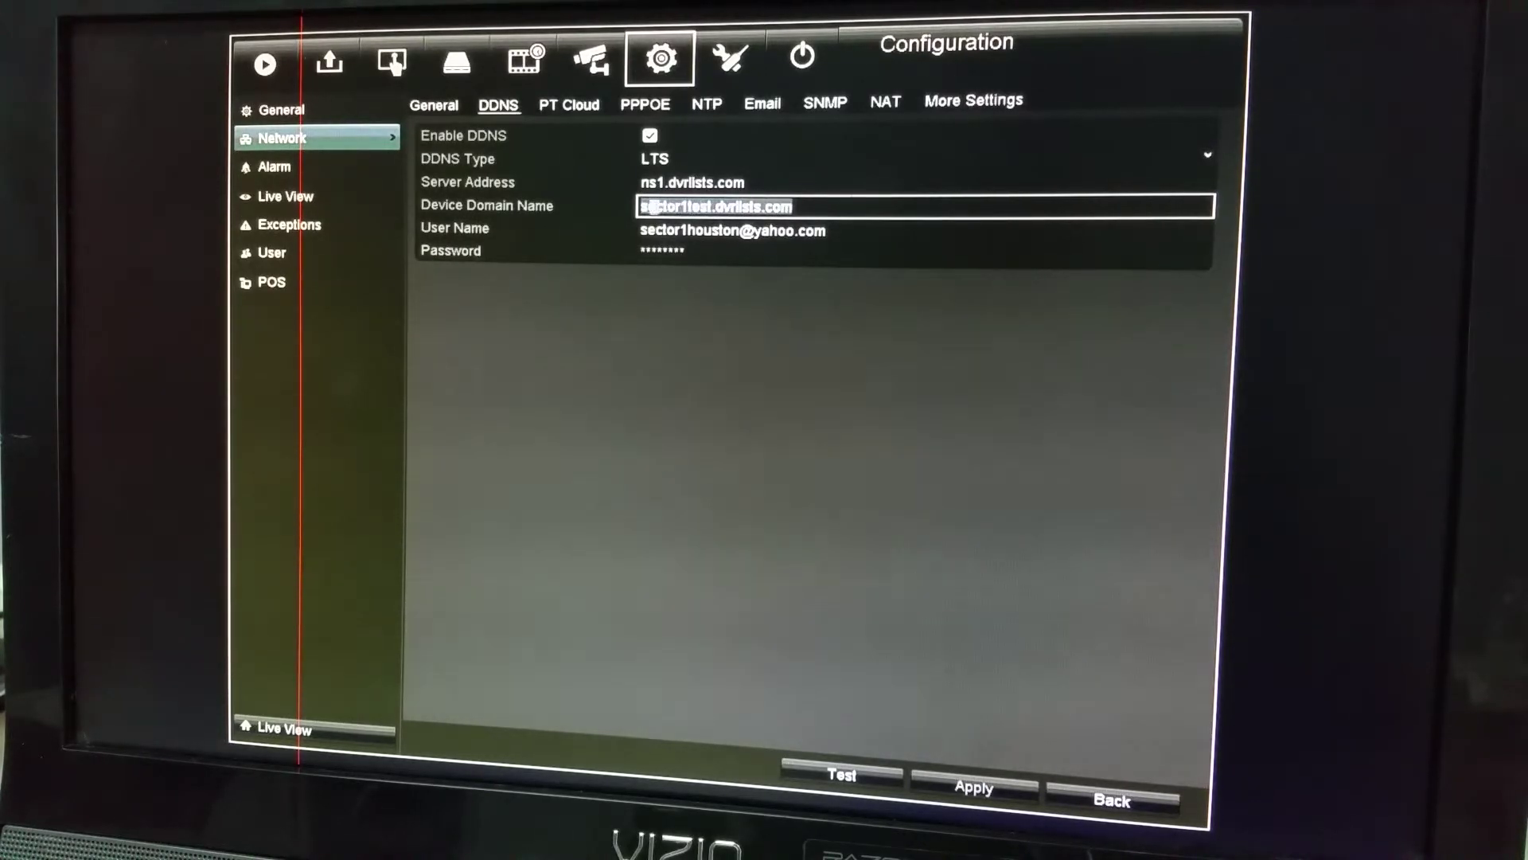
left_click(635, 214)
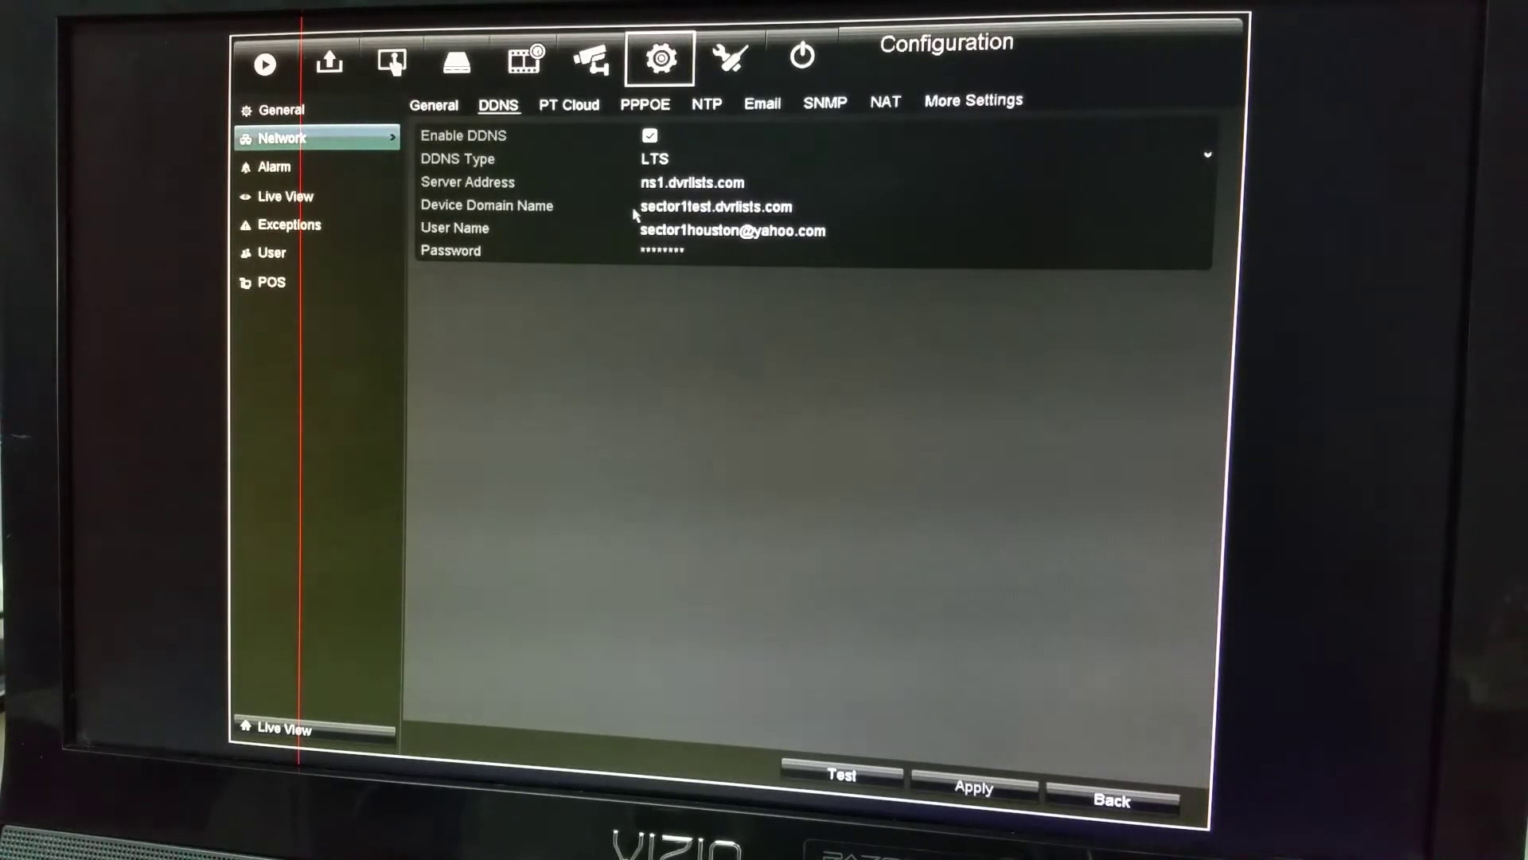
left_click(641, 210)
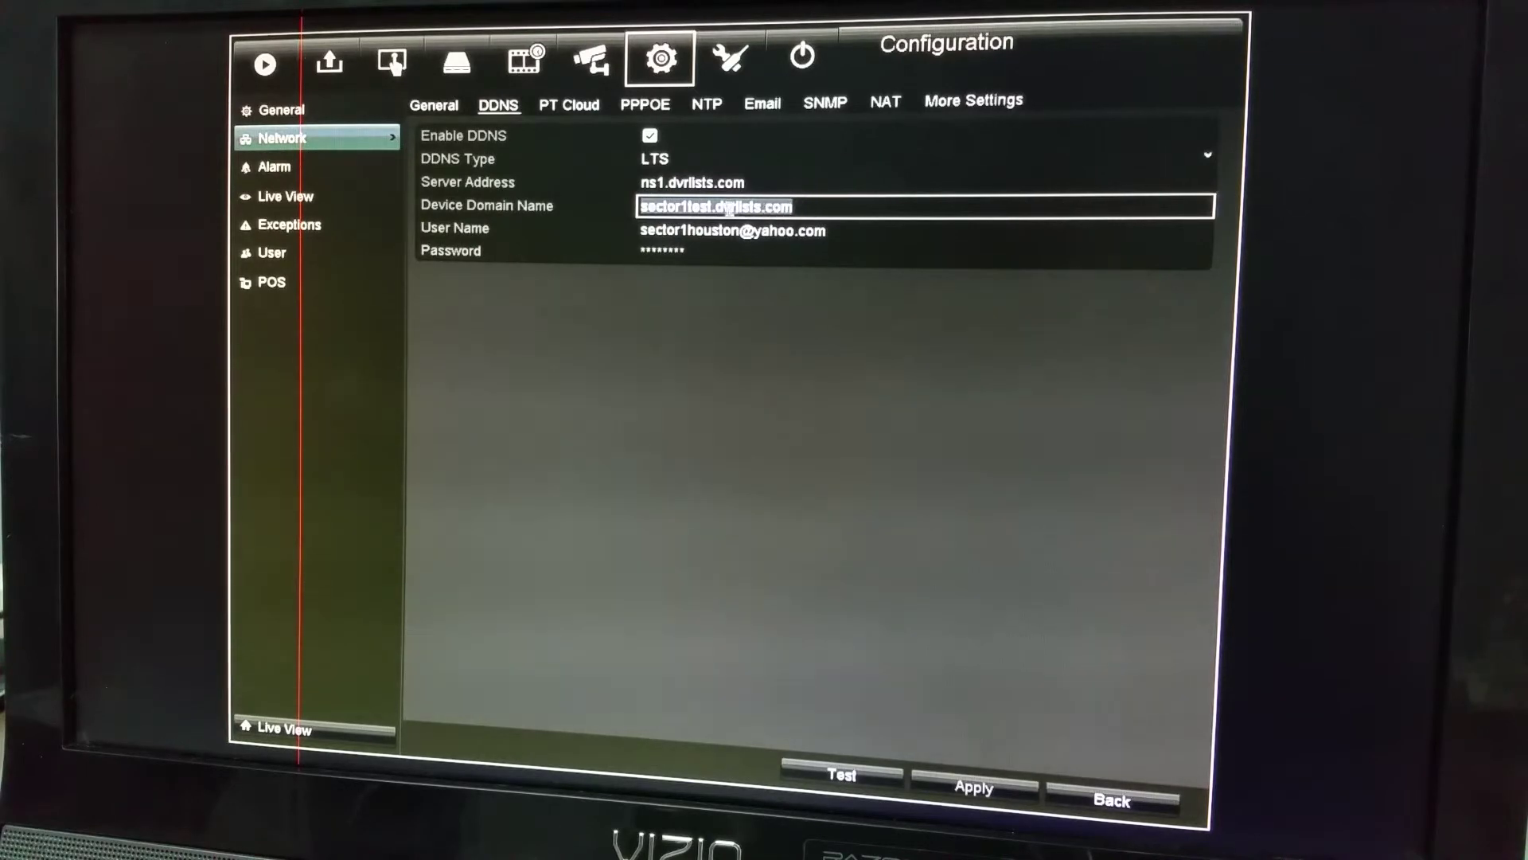
double_click(641, 210)
left_click(654, 389)
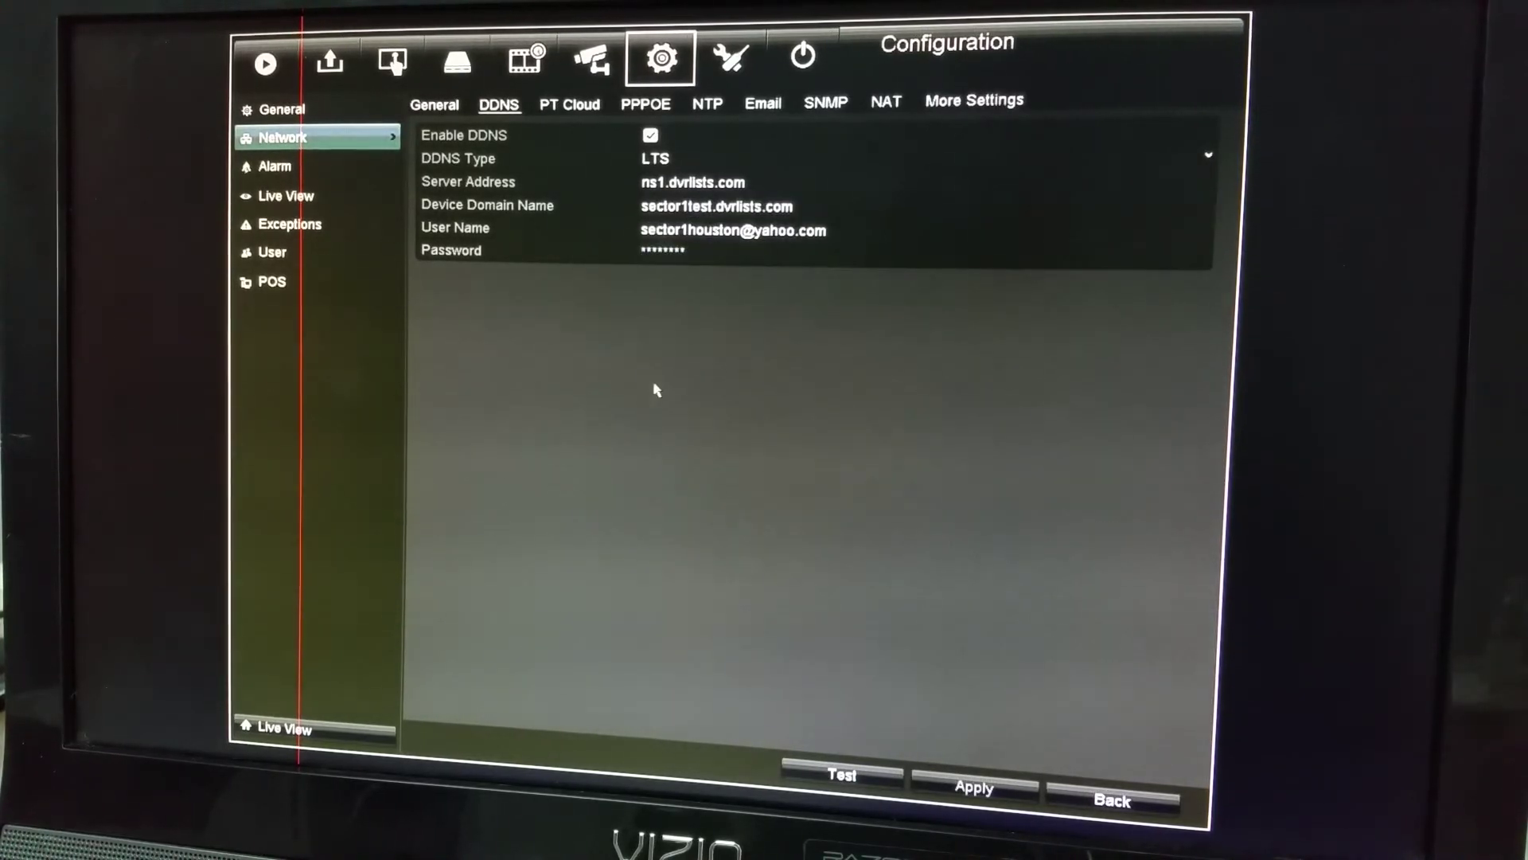